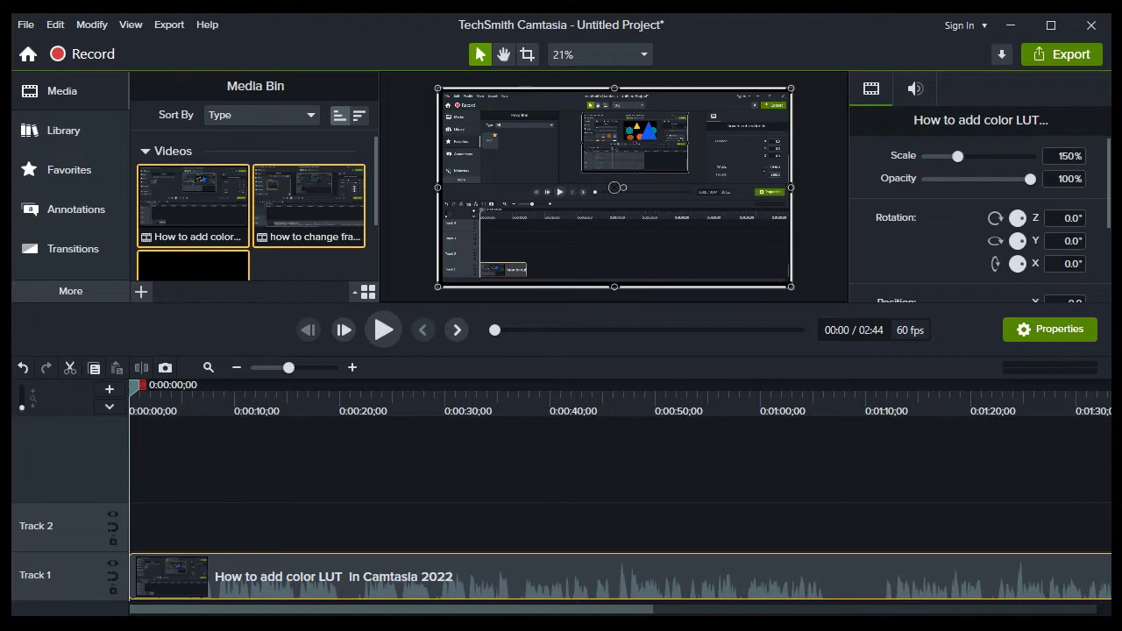
Place the selected Media Bin clips on Track 2, sliding them to start at 0:00
{"action": "scroll", "coordinate": [298, 245], "scroll_direction": "down", "scroll_amount": 1}
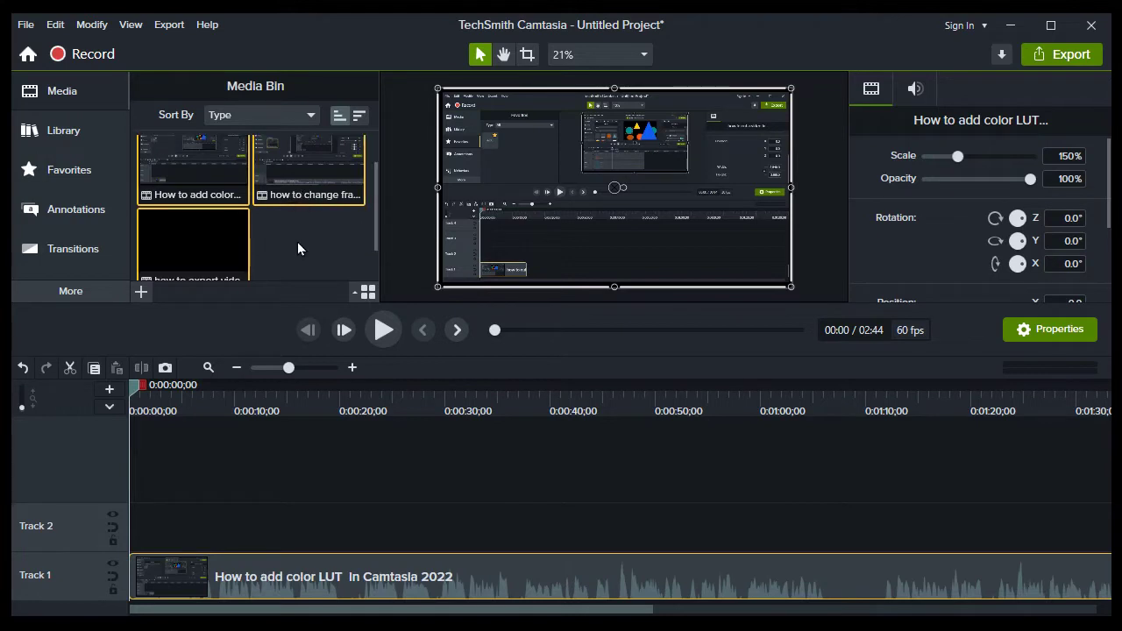
{"action": "left_click_drag", "start_coordinate": [324, 252], "coordinate": [200, 194]}
{"action": "left_click_drag", "start_coordinate": [201, 195], "coordinate": [261, 518]}
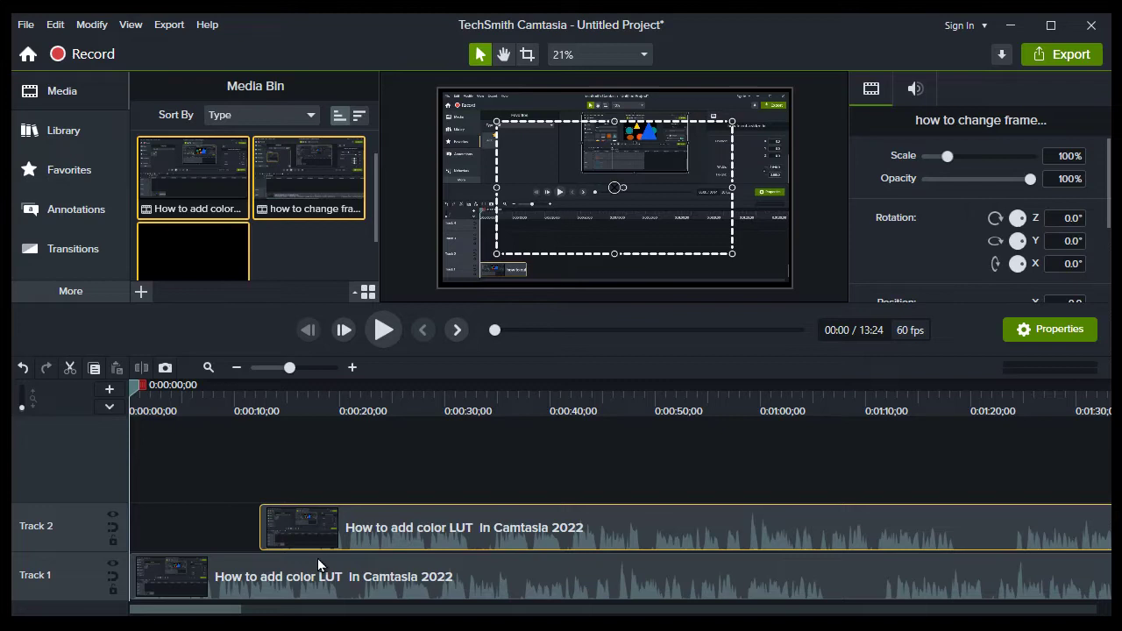
{"action": "left_click_drag", "start_coordinate": [332, 538], "coordinate": [144, 523]}
{"action": "left_click", "coordinate": [273, 481]}
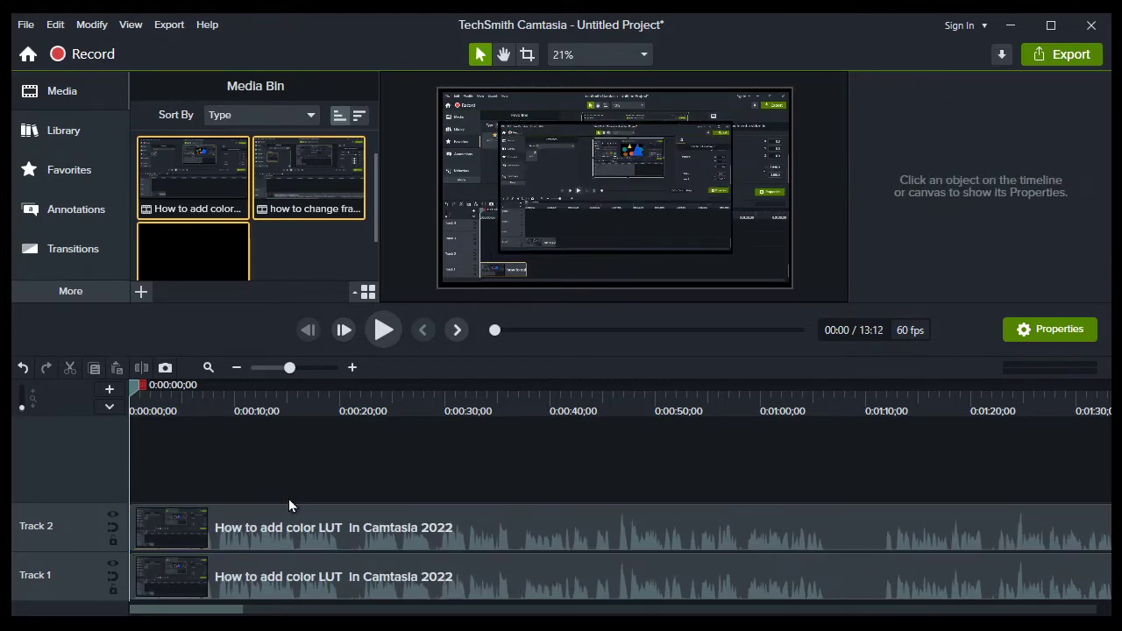
Move the frame-rate clip onto Track 3 and the export-videos clip onto Track 4
{"action": "scroll", "coordinate": [290, 496], "scroll_direction": "down", "scroll_amount": 3}
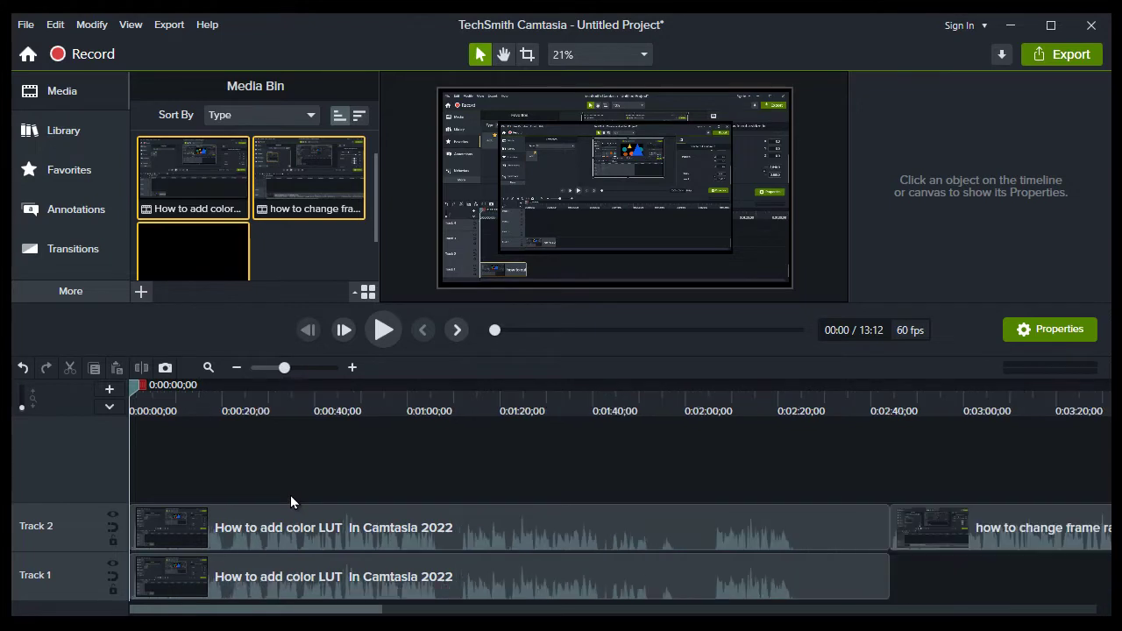
{"action": "left_click_drag", "start_coordinate": [560, 526], "coordinate": [164, 464]}
{"action": "left_click_drag", "start_coordinate": [768, 552], "coordinate": [167, 433]}
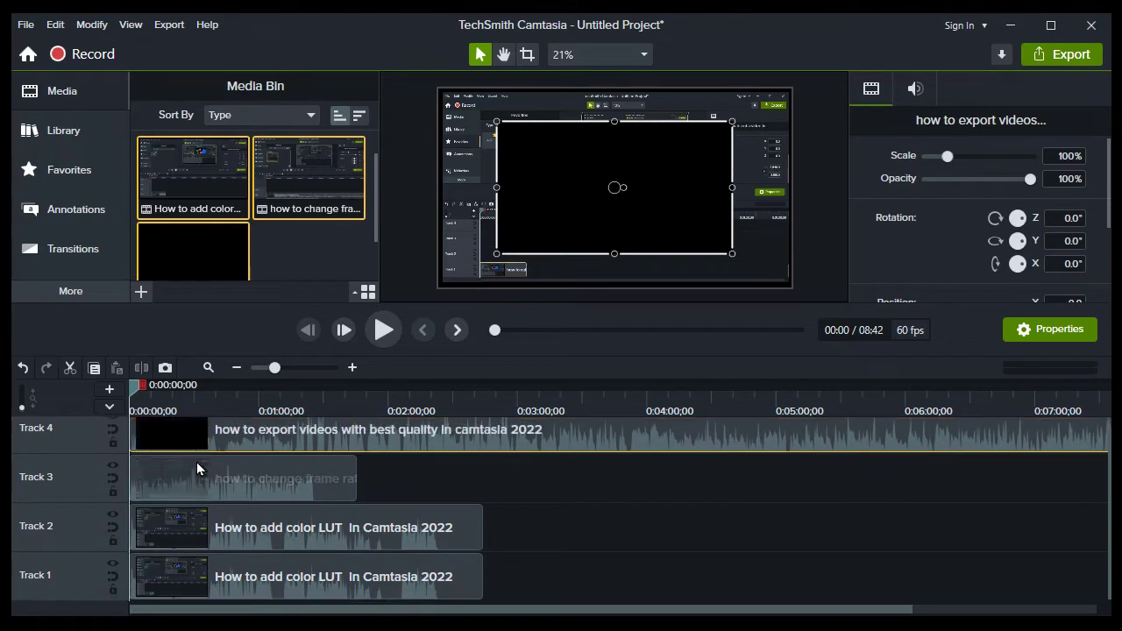
Shrink the Track 1 clip on the canvas from 150% to 91.8%
{"action": "left_click", "coordinate": [397, 475]}
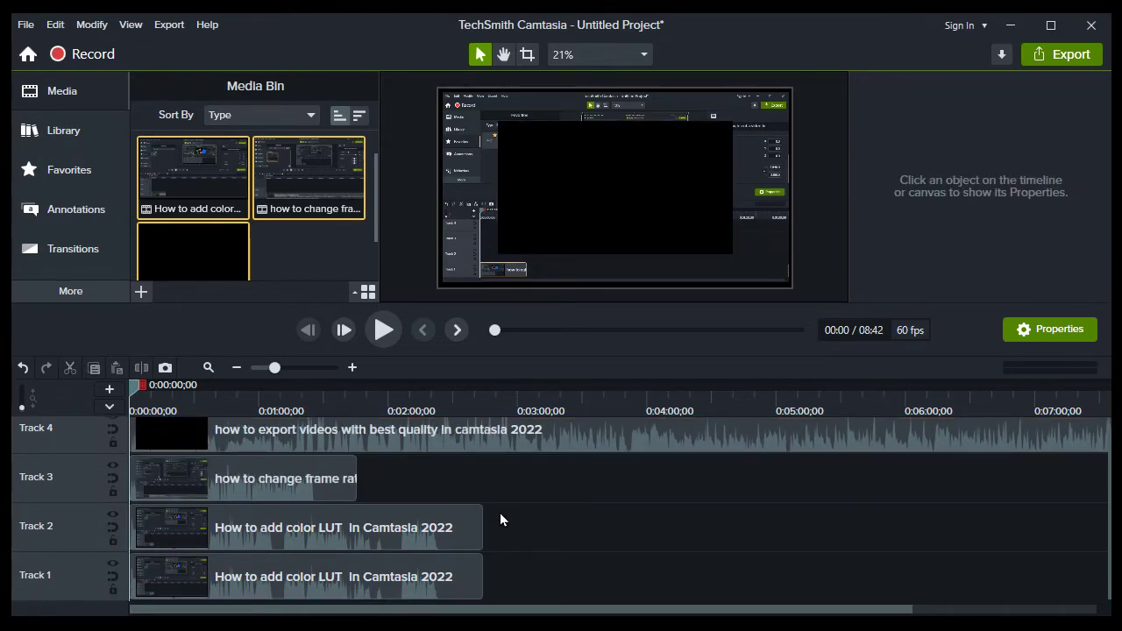
{"action": "left_click_drag", "start_coordinate": [525, 574], "coordinate": [354, 428]}
{"action": "left_click", "coordinate": [482, 215]}
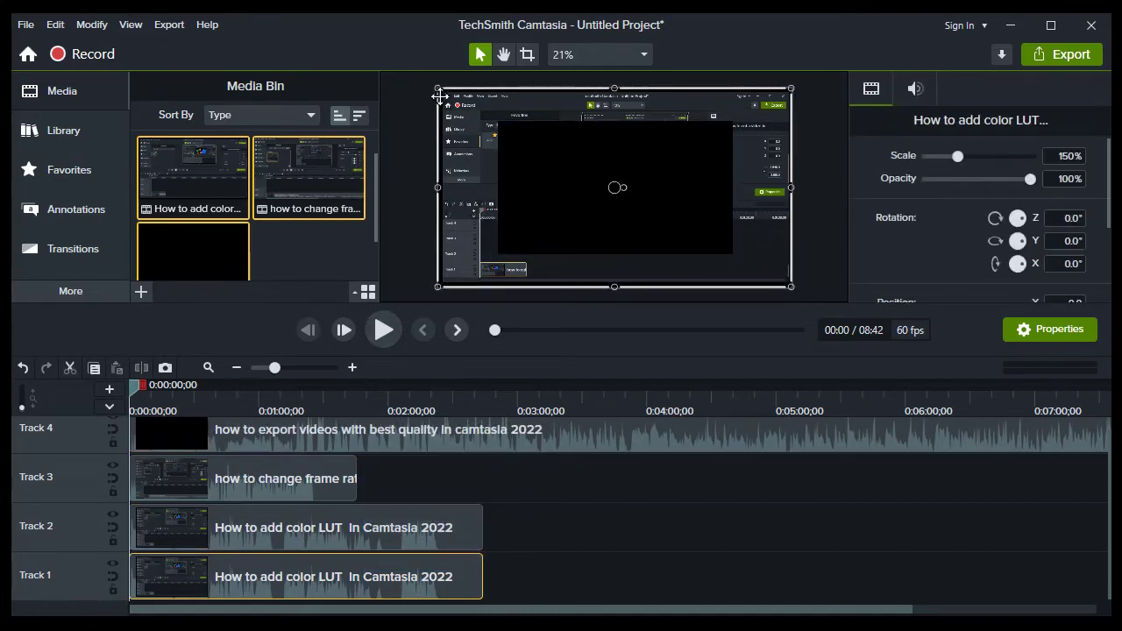
{"action": "left_click", "coordinate": [435, 93]}
{"action": "left_click", "coordinate": [439, 91]}
{"action": "left_click_drag", "start_coordinate": [438, 90], "coordinate": [616, 167]}
With the playhead at 0:56, move the export-videos clip toward the canvas's lower left
{"action": "left_click", "coordinate": [303, 443]}
{"action": "left_click", "coordinate": [251, 404]}
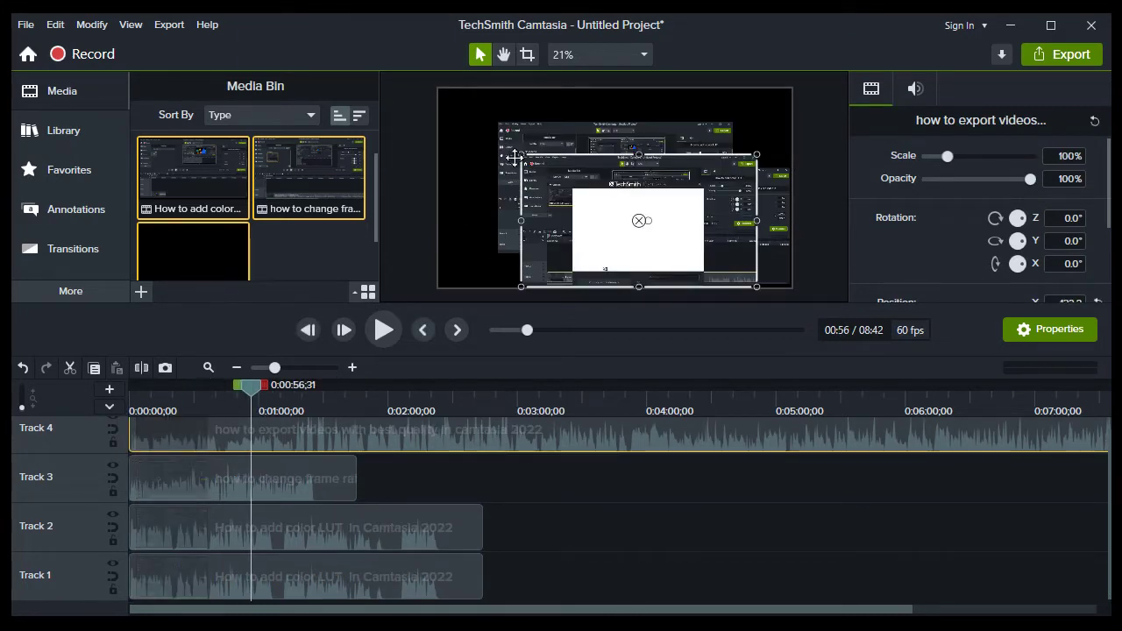
{"action": "left_click_drag", "start_coordinate": [554, 191], "coordinate": [375, 234]}
{"action": "left_click", "coordinate": [611, 155]}
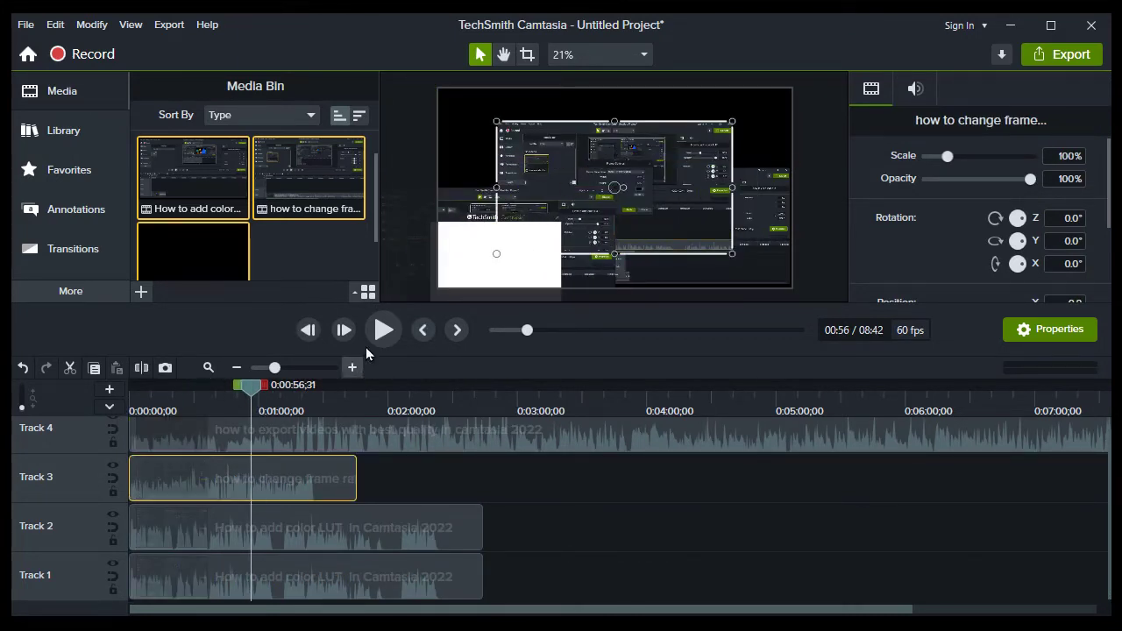
Preview playback briefly, then select every clip on Tracks 1–4
{"action": "left_click", "coordinate": [381, 343]}
{"action": "left_click", "coordinate": [382, 336]}
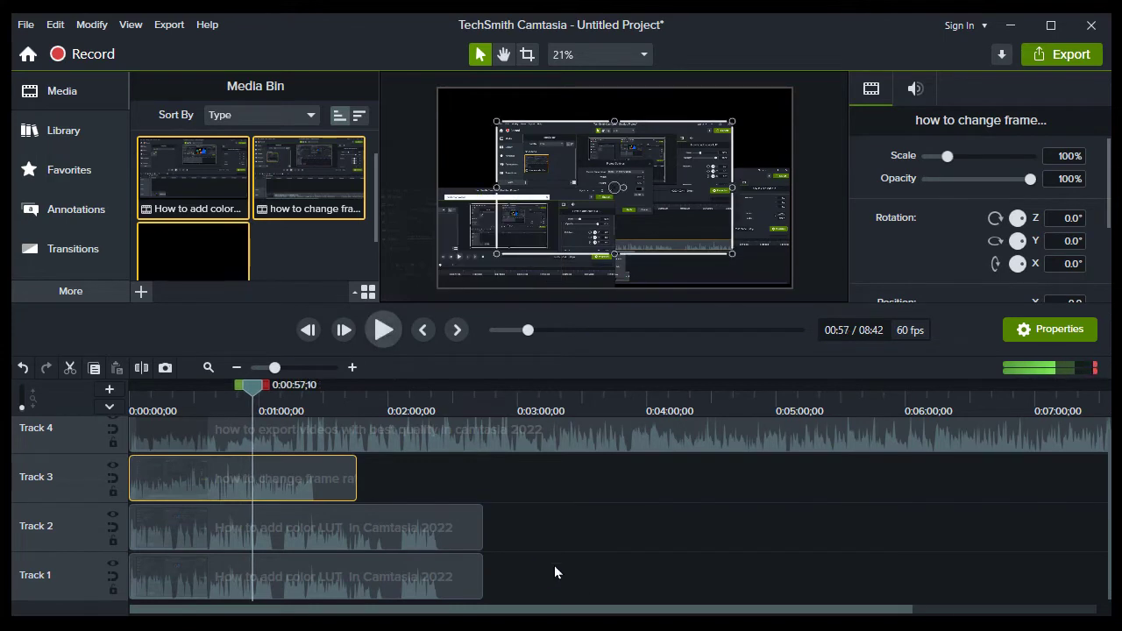
{"action": "left_click_drag", "start_coordinate": [578, 578], "coordinate": [221, 441]}
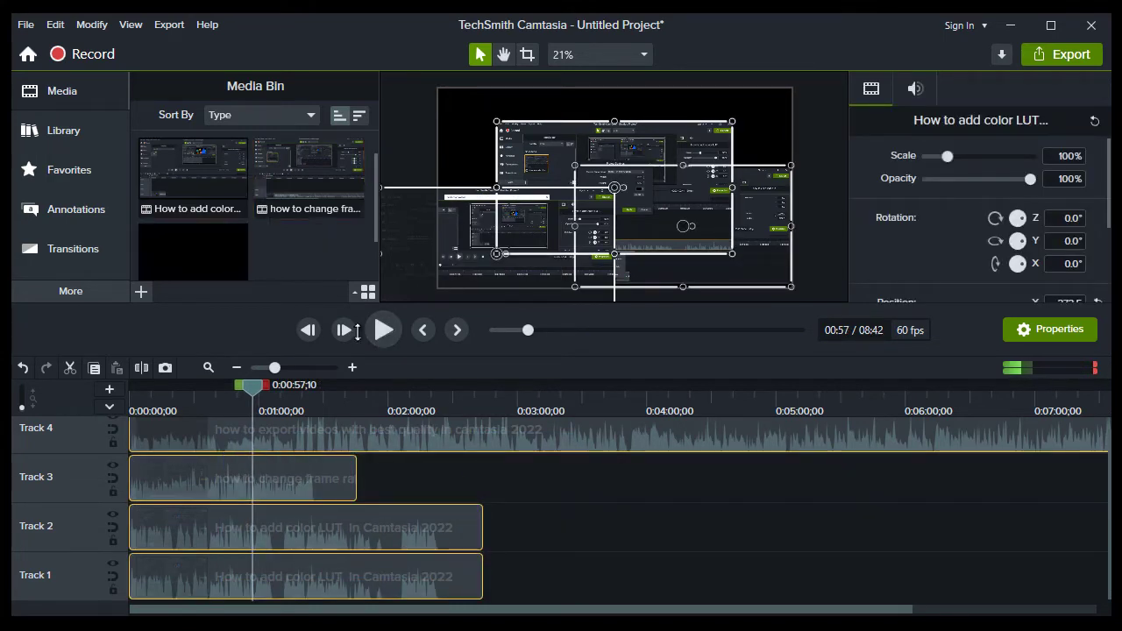
{"action": "left_click_drag", "start_coordinate": [554, 564], "coordinate": [292, 435]}
Delete the selected timeline clips and create proxy videos for all three Media Bin videos
{"action": "key", "text": "Delete"}
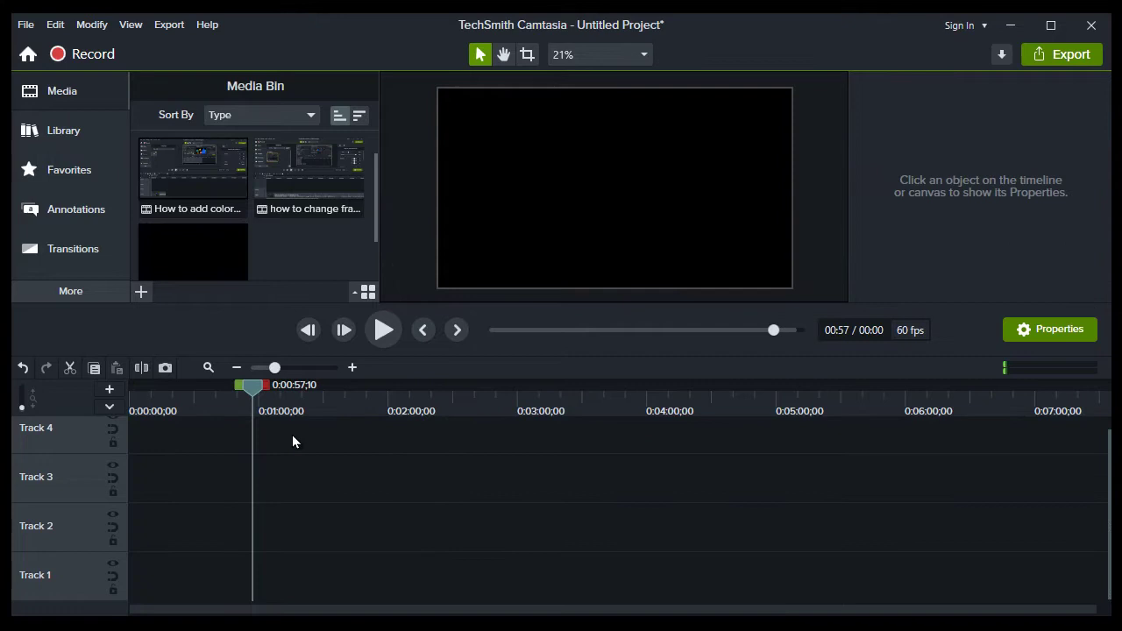
{"action": "left_click_drag", "start_coordinate": [296, 260], "coordinate": [176, 156]}
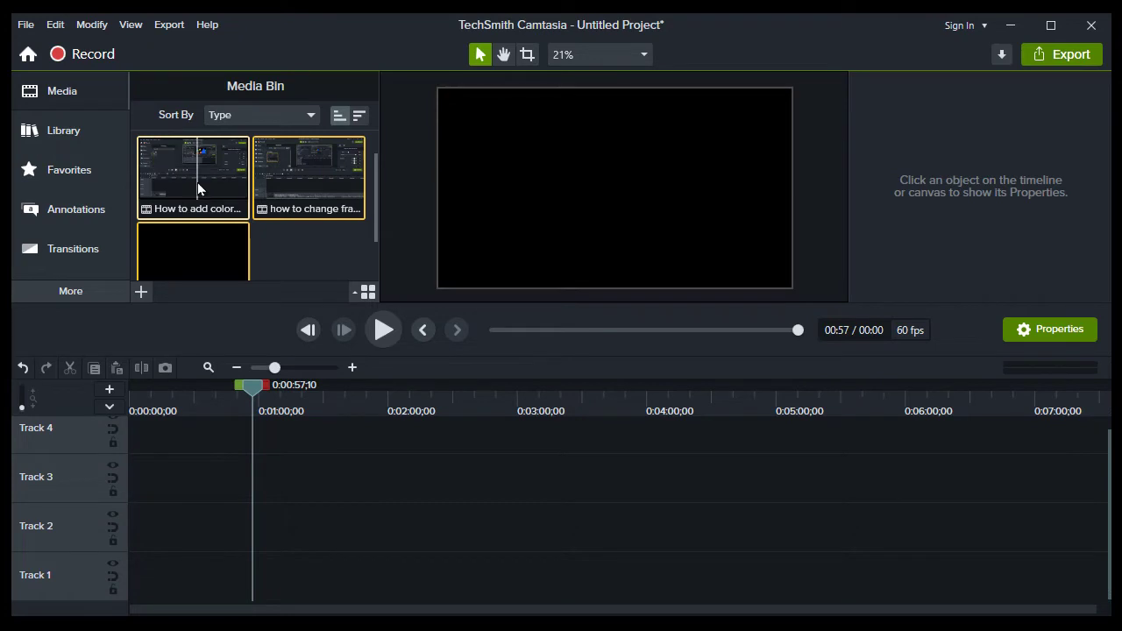
{"action": "right_click", "coordinate": [197, 182]}
{"action": "mouse_move", "coordinate": [253, 282]}
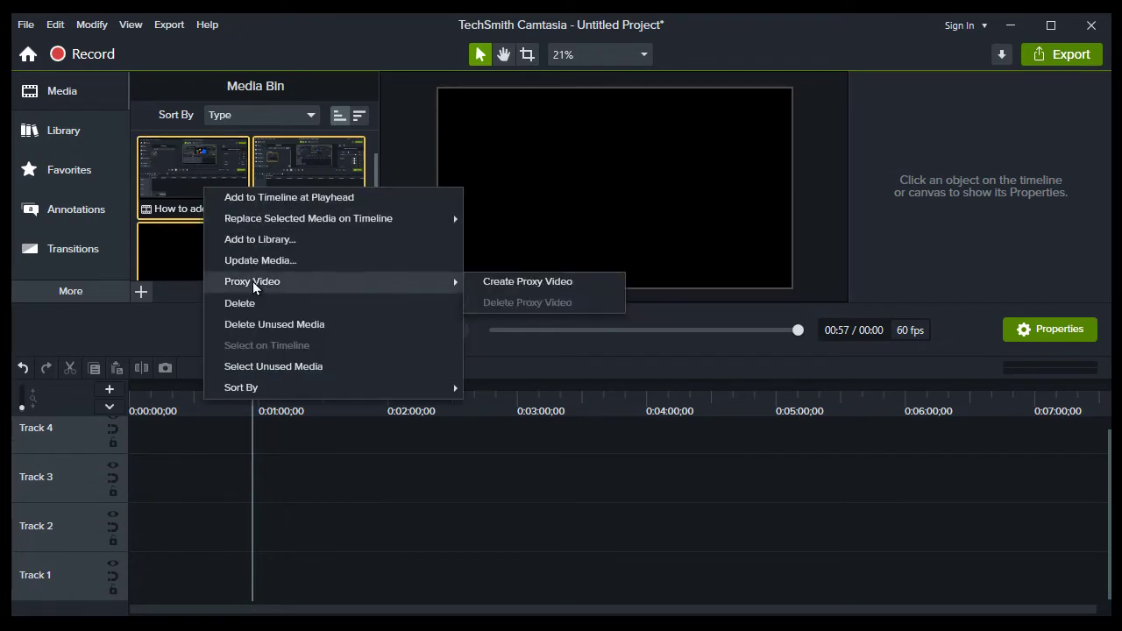
{"action": "left_click", "coordinate": [481, 281]}
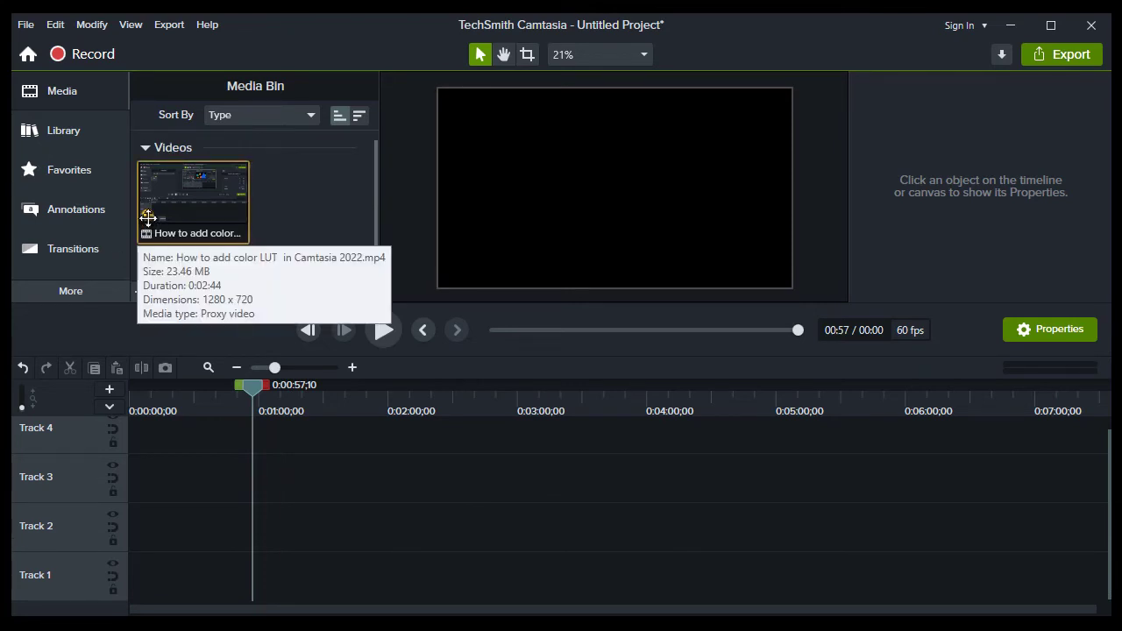
Drag the proxy color LUT clip from the Media Bin onto Track 1
{"action": "left_click", "coordinate": [320, 191]}
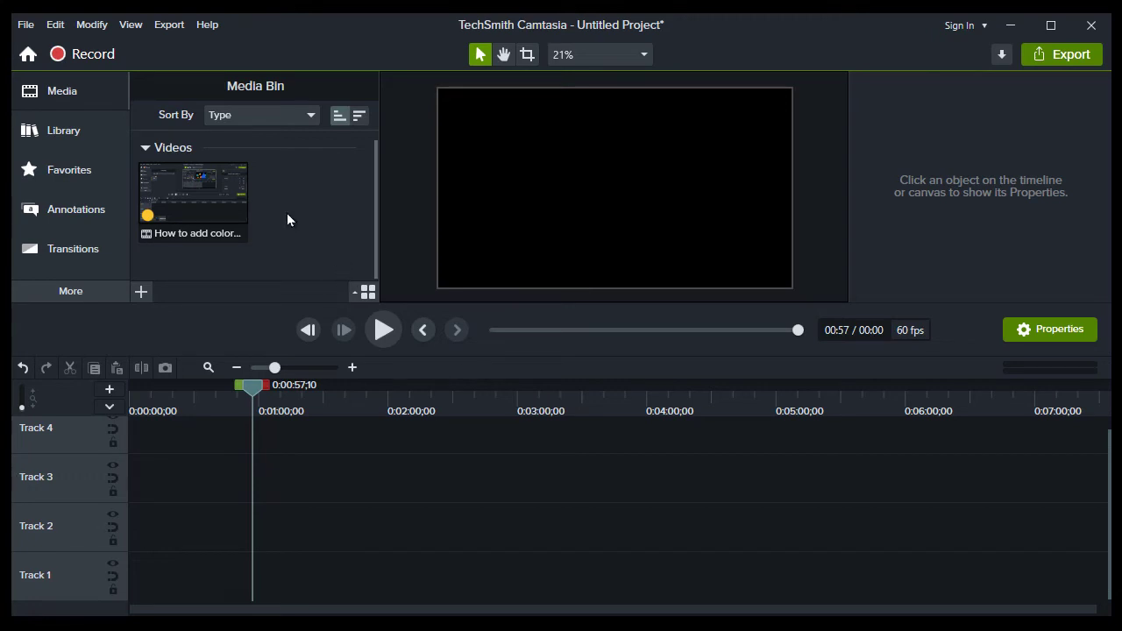
{"action": "left_click_drag", "start_coordinate": [191, 195], "coordinate": [210, 529]}
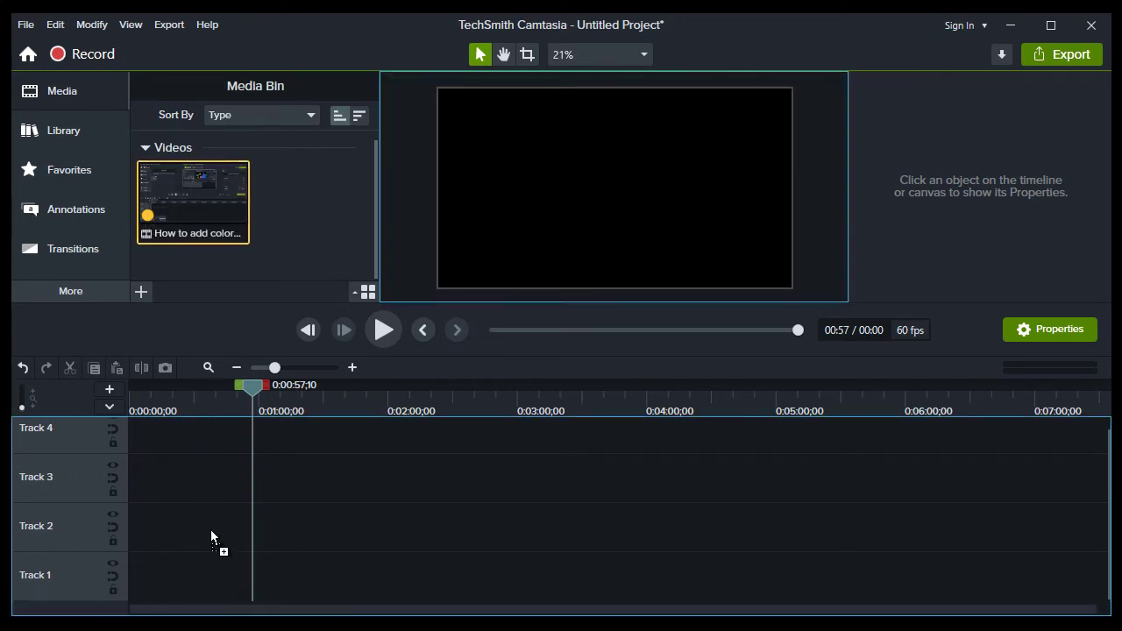
{"action": "left_click_drag", "start_coordinate": [207, 580], "coordinate": [204, 584]}
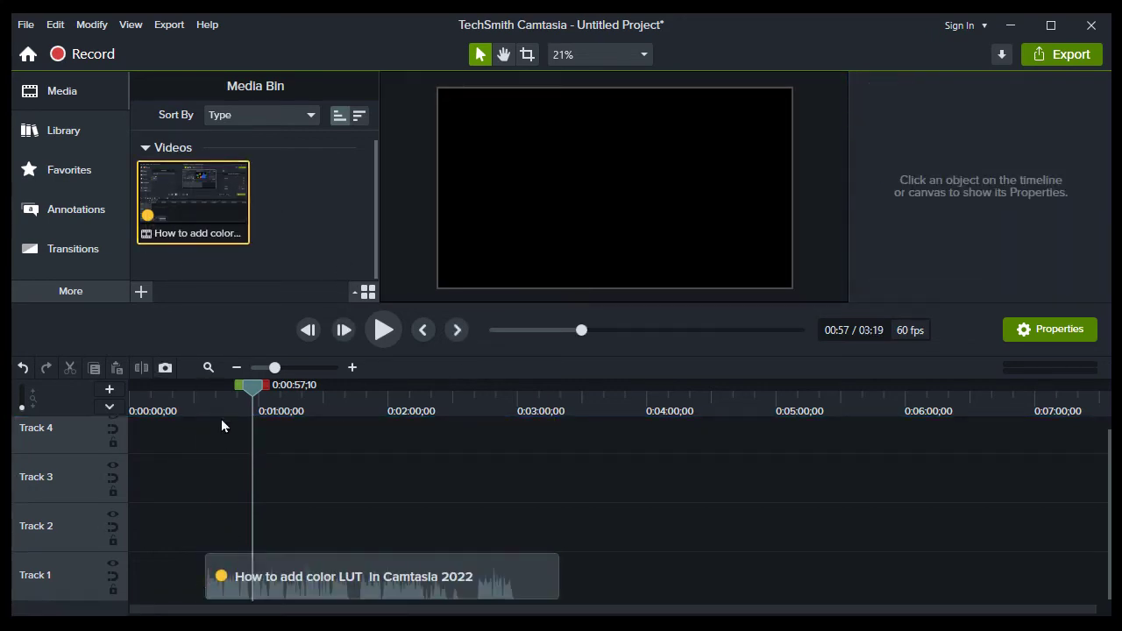
At 1:09, move the proxy clip to the canvas's top-left and enlarge it to 150% scale
{"action": "left_click", "coordinate": [278, 406]}
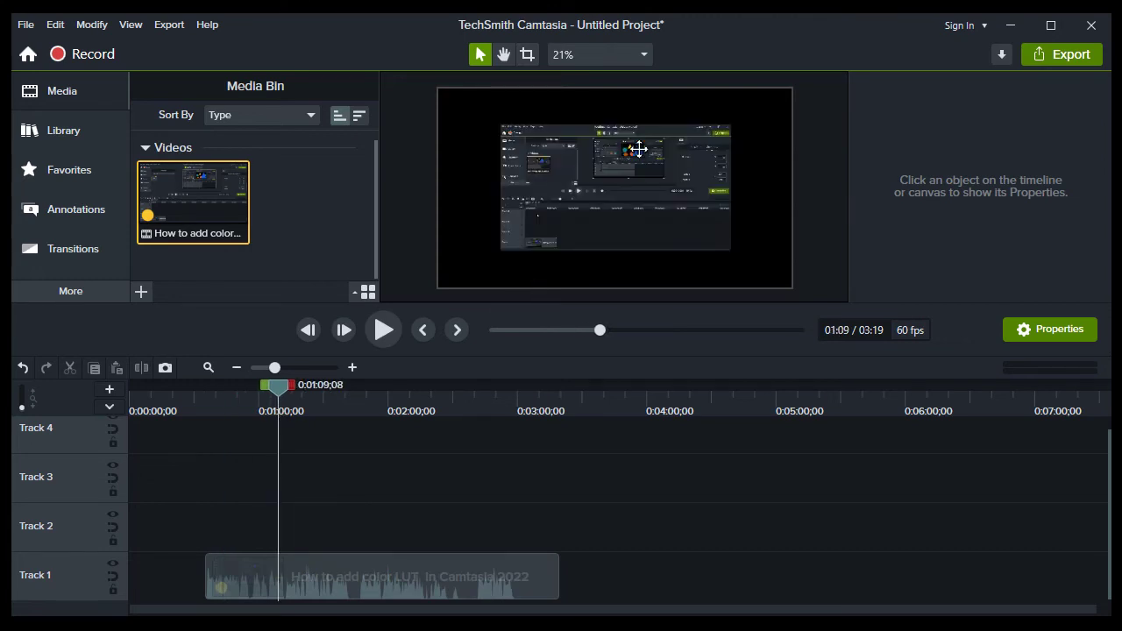
{"action": "scroll", "coordinate": [639, 150], "scroll_direction": "up", "scroll_amount": 3}
{"action": "left_click", "coordinate": [619, 194]}
{"action": "scroll", "coordinate": [618, 198], "scroll_direction": "up", "scroll_amount": 10}
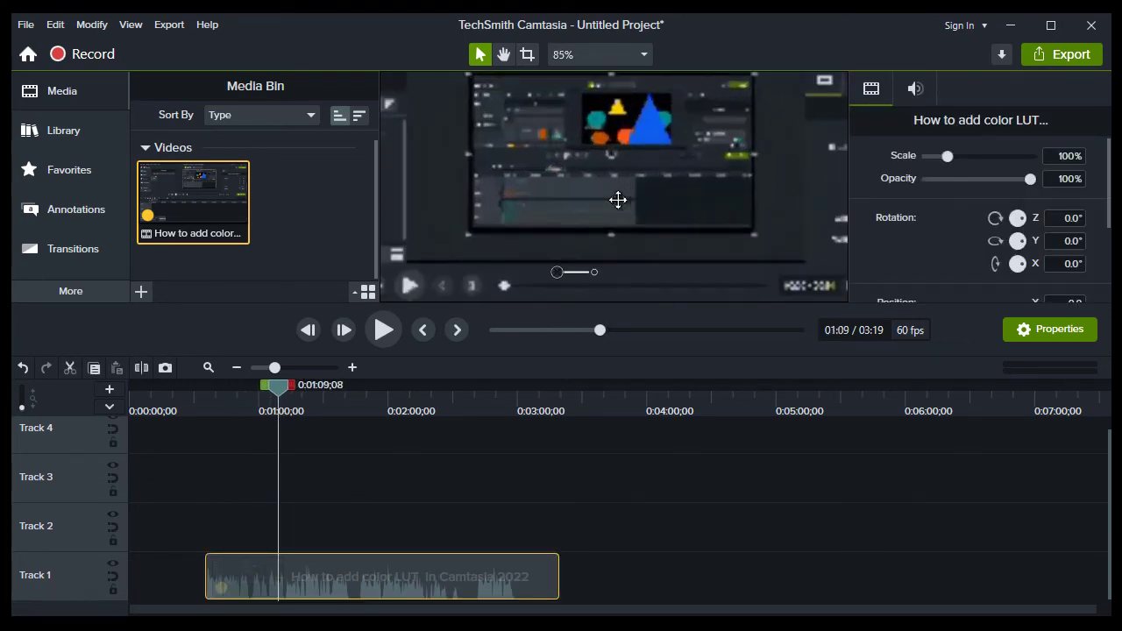
{"action": "scroll", "coordinate": [618, 199], "scroll_direction": "down", "scroll_amount": 12}
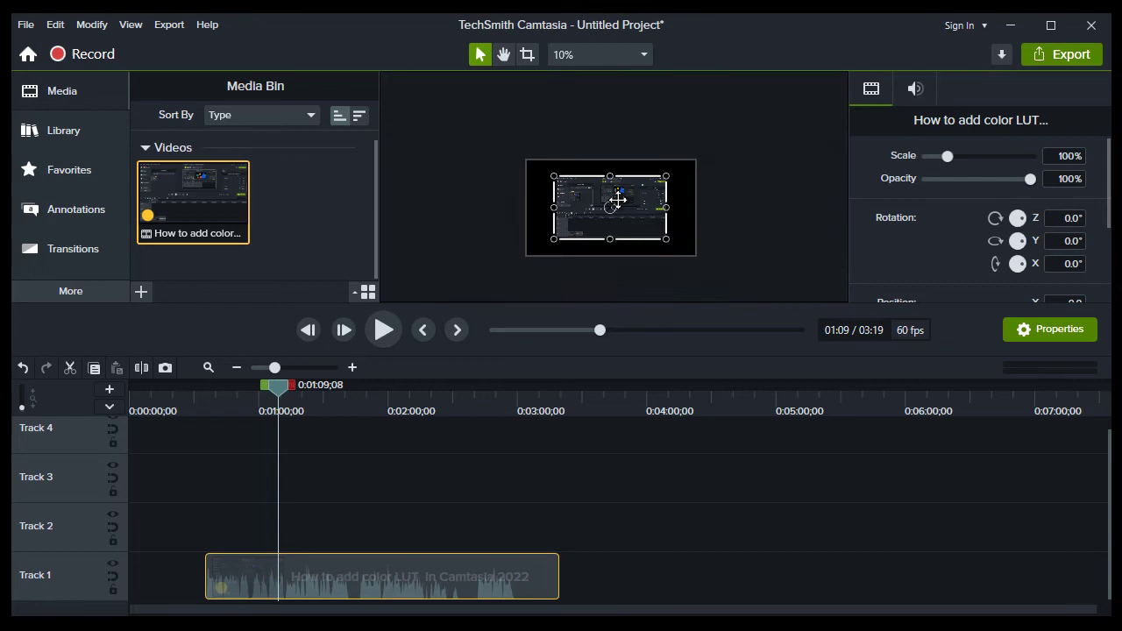
{"action": "left_click_drag", "start_coordinate": [611, 191], "coordinate": [584, 191]}
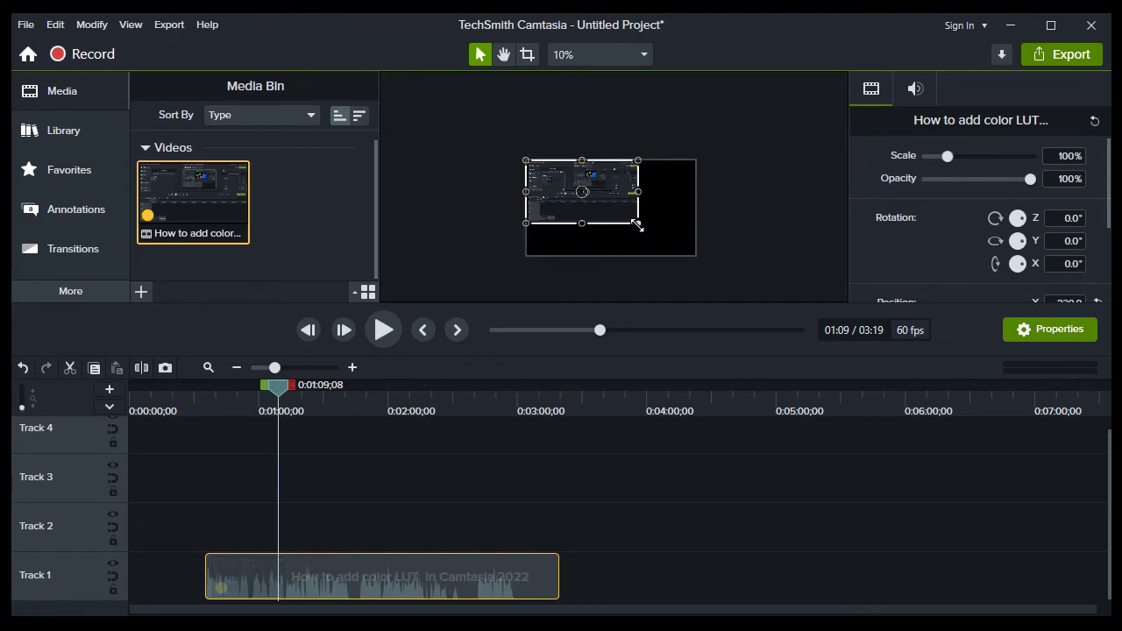
{"action": "left_click_drag", "start_coordinate": [639, 223], "coordinate": [694, 254]}
{"action": "scroll", "coordinate": [625, 222], "scroll_direction": "up", "scroll_amount": 2}
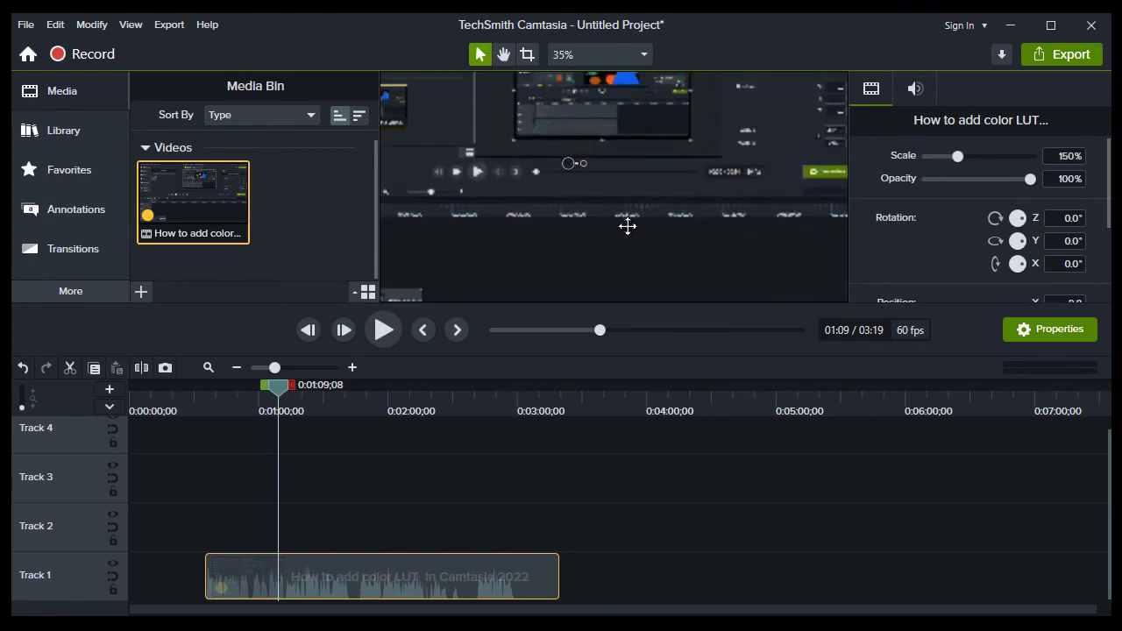
{"action": "scroll", "coordinate": [628, 226], "scroll_direction": "down", "scroll_amount": 2}
{"action": "scroll", "coordinate": [608, 207], "scroll_direction": "up", "scroll_amount": 2}
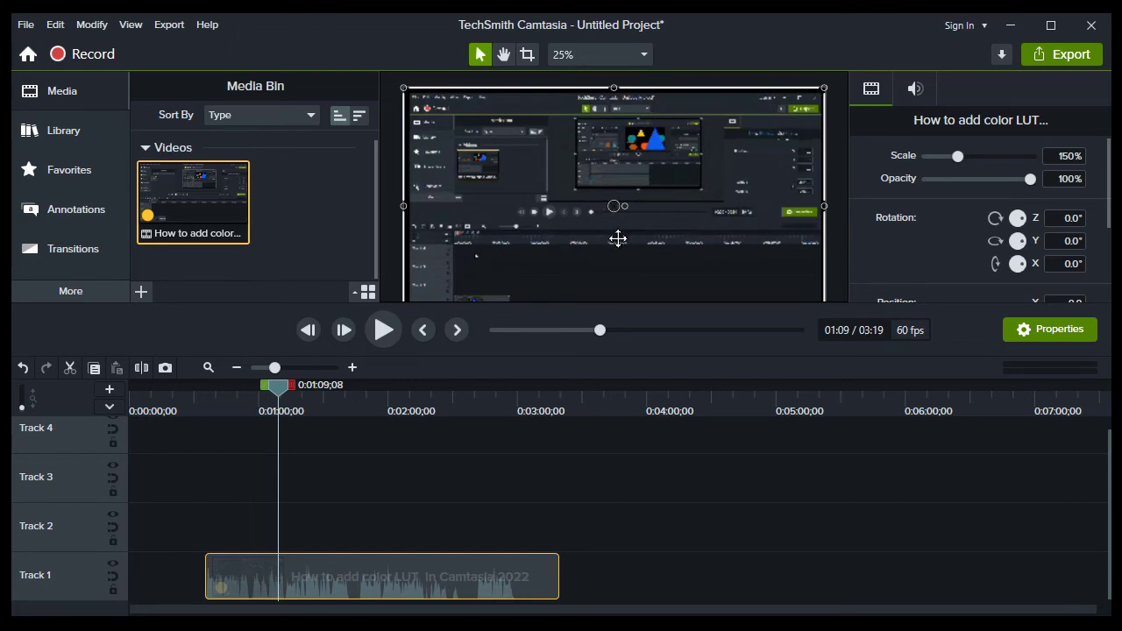
Preview the Track 1 clip, then separate its audio onto its own track
{"action": "left_click", "coordinate": [384, 332]}
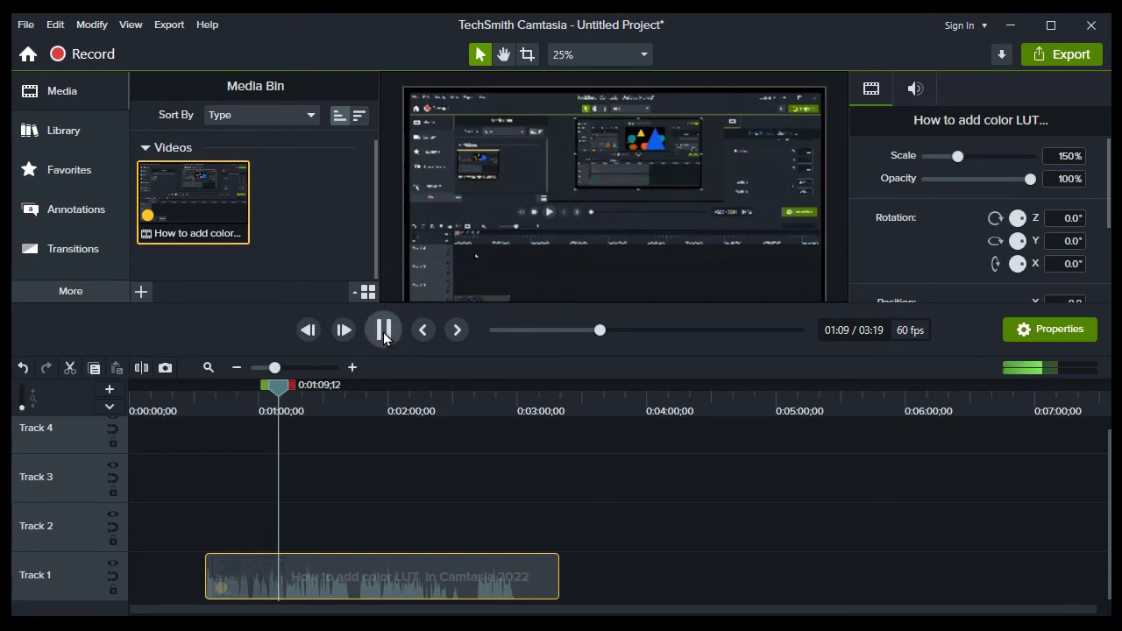
{"action": "left_click", "coordinate": [384, 330]}
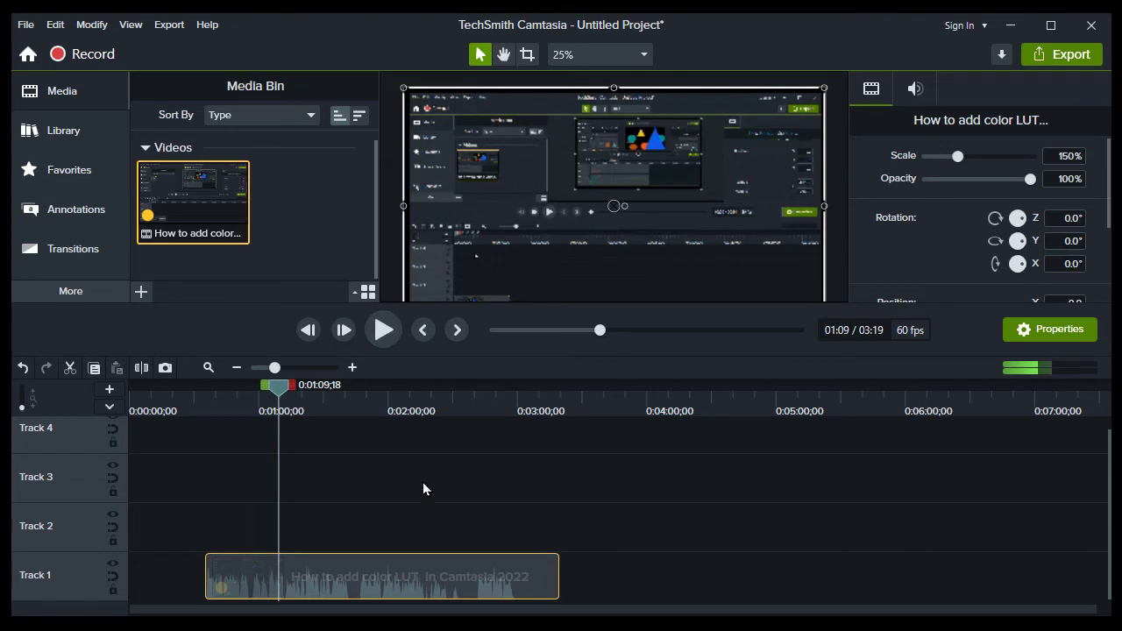
{"action": "right_click", "coordinate": [402, 575]}
{"action": "left_click", "coordinate": [479, 351]}
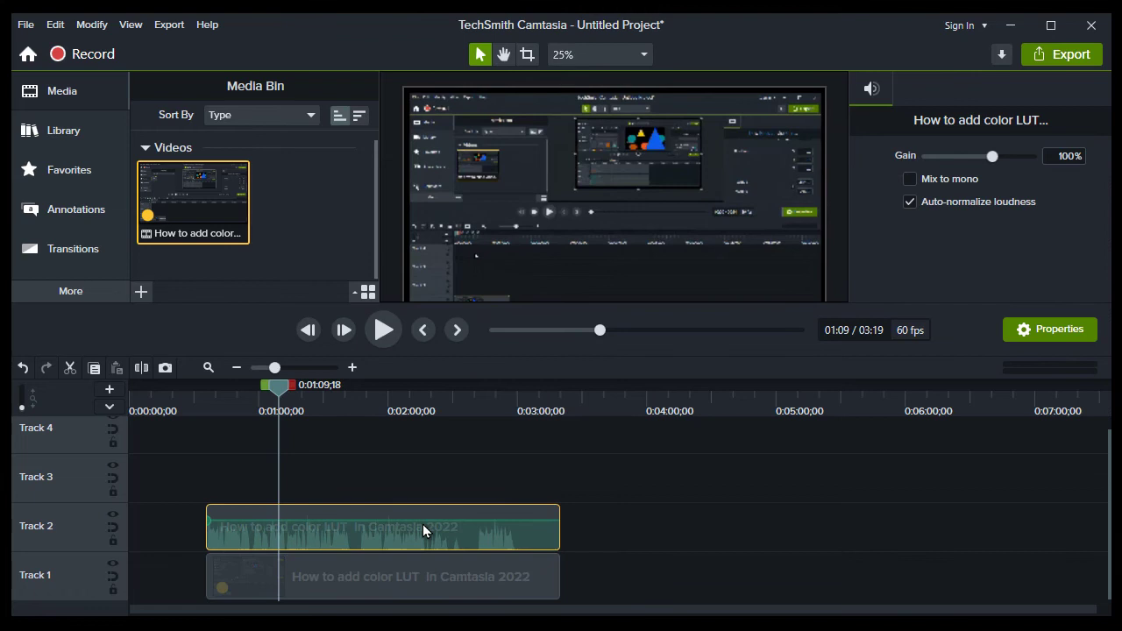
Delete the separated audio clip and play back the silent video
{"action": "key", "text": "space"}
{"action": "key", "text": "space"}
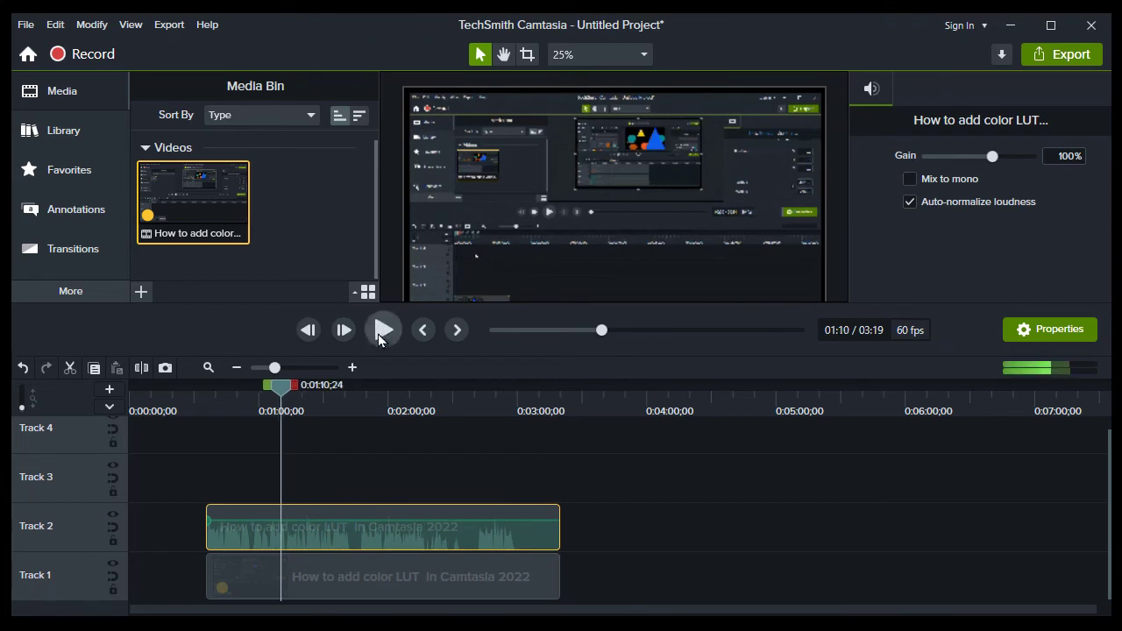
{"action": "key", "text": "Delete"}
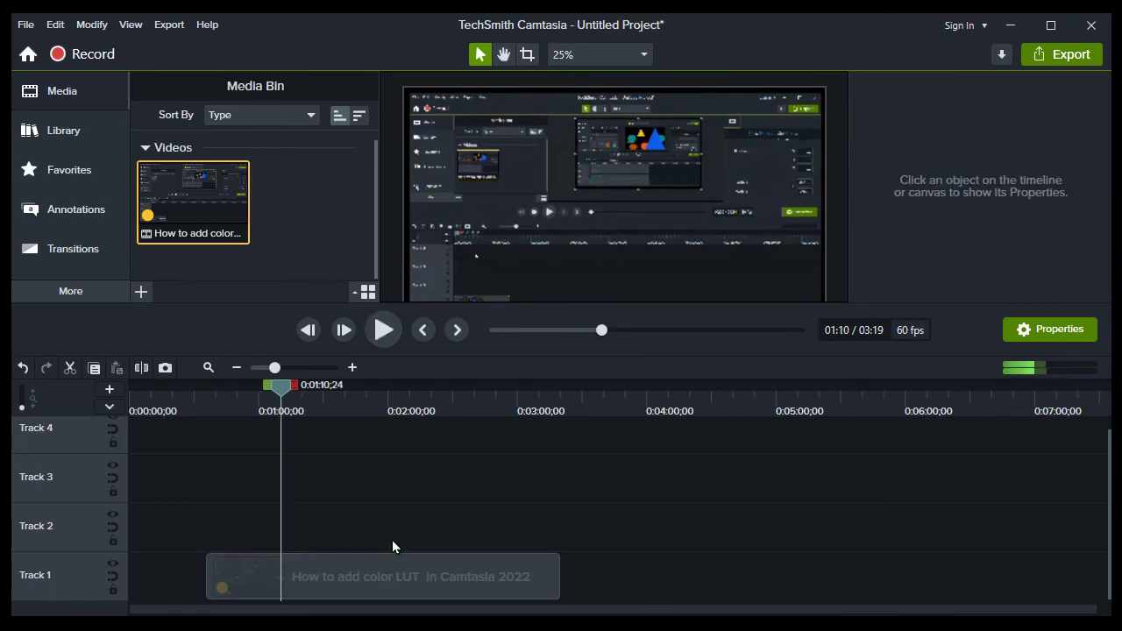
{"action": "left_click", "coordinate": [385, 340]}
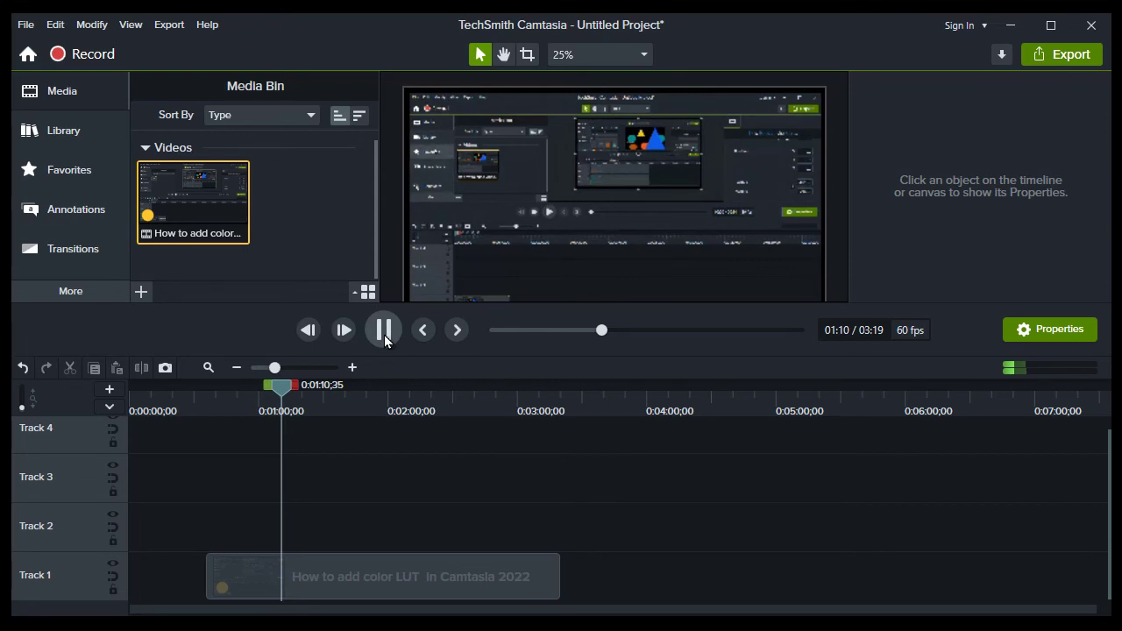
{"action": "left_click", "coordinate": [385, 340]}
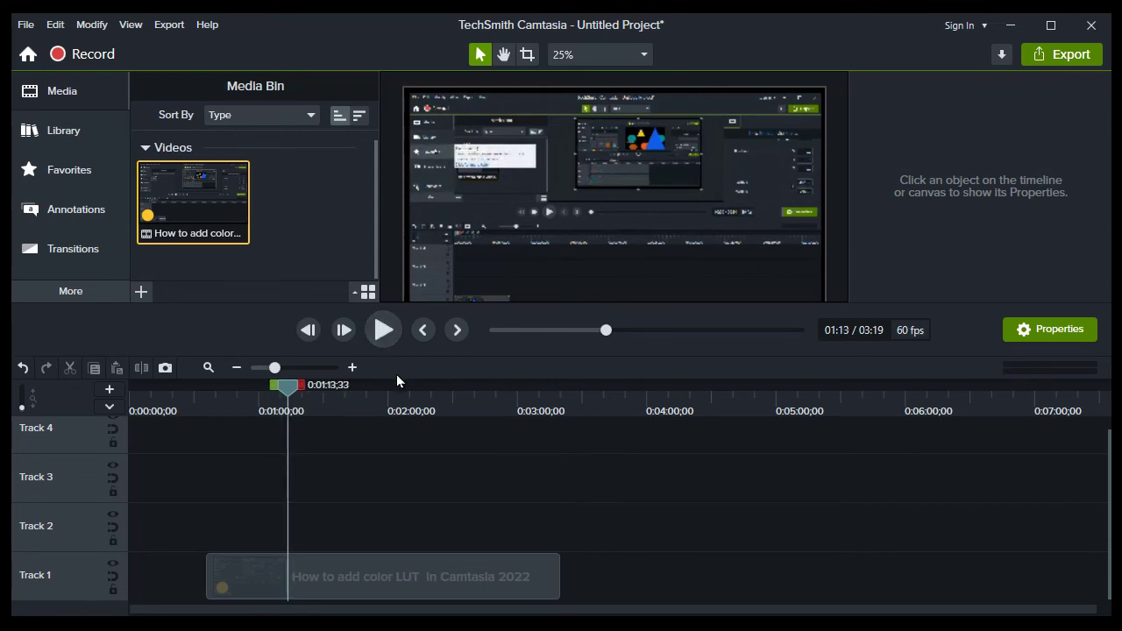